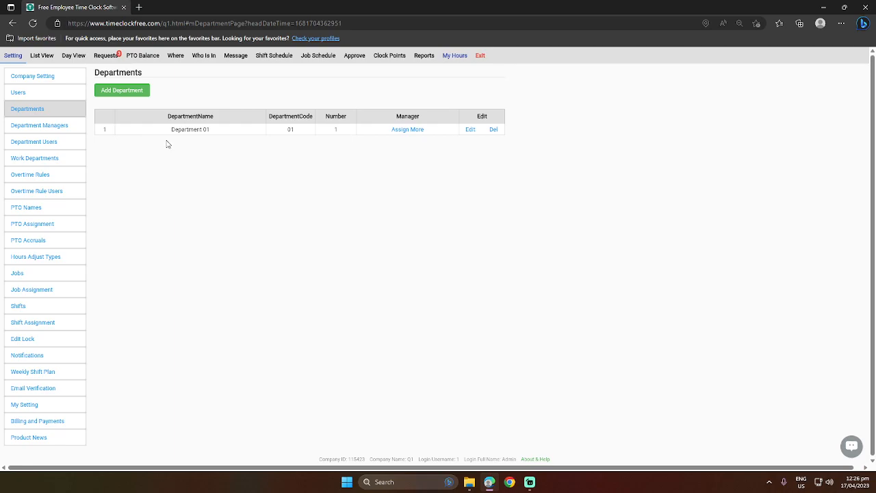
Look at the fields for adding a new department and close the form without adding one.
{"action": "left_click", "coordinate": [129, 91]}
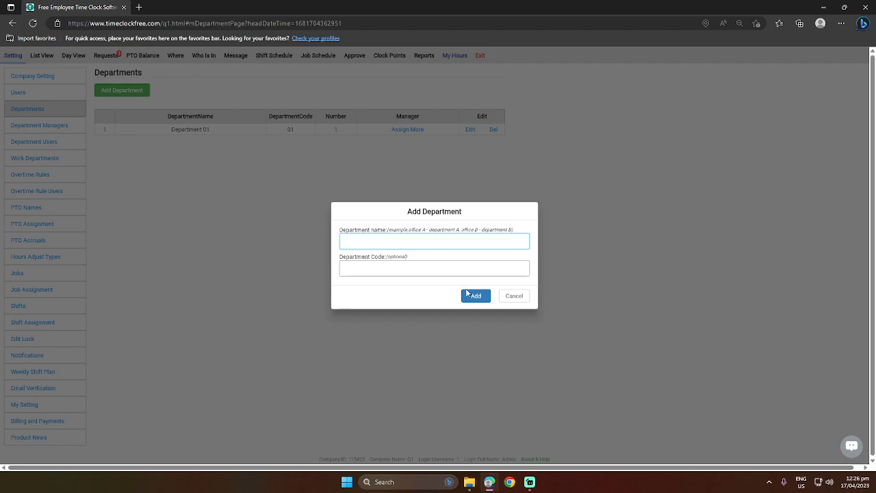
{"action": "left_click", "coordinate": [505, 298]}
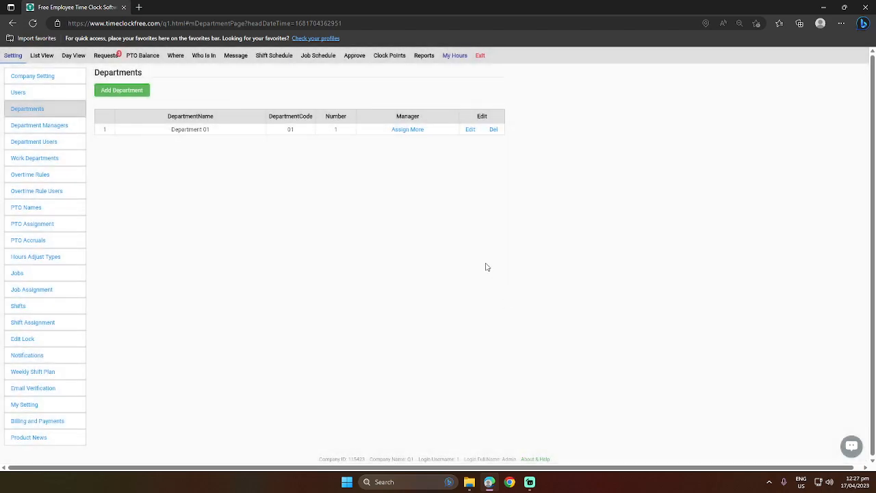
Try to assign the Manager user as the manager of Department 01 from the departments list.
{"action": "left_click", "coordinate": [410, 133]}
{"action": "left_click", "coordinate": [408, 256]}
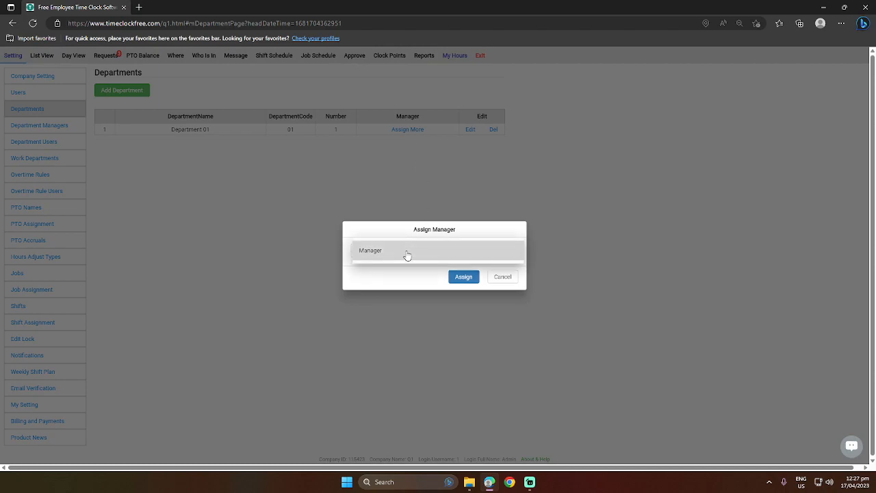
{"action": "left_click", "coordinate": [407, 254]}
{"action": "left_click", "coordinate": [462, 279]}
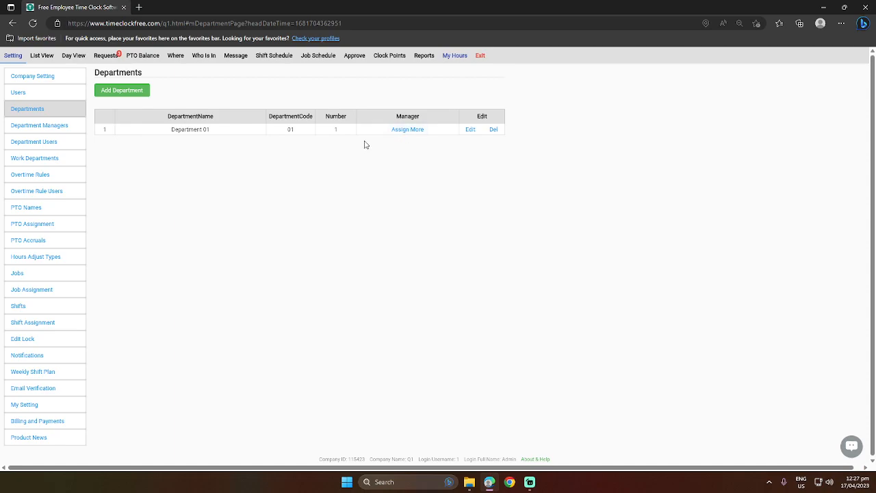
{"action": "left_click", "coordinate": [402, 130]}
{"action": "left_click", "coordinate": [451, 278]}
Assign Department 01 to the Manager user in the Department Managers settings.
{"action": "left_click", "coordinate": [40, 126]}
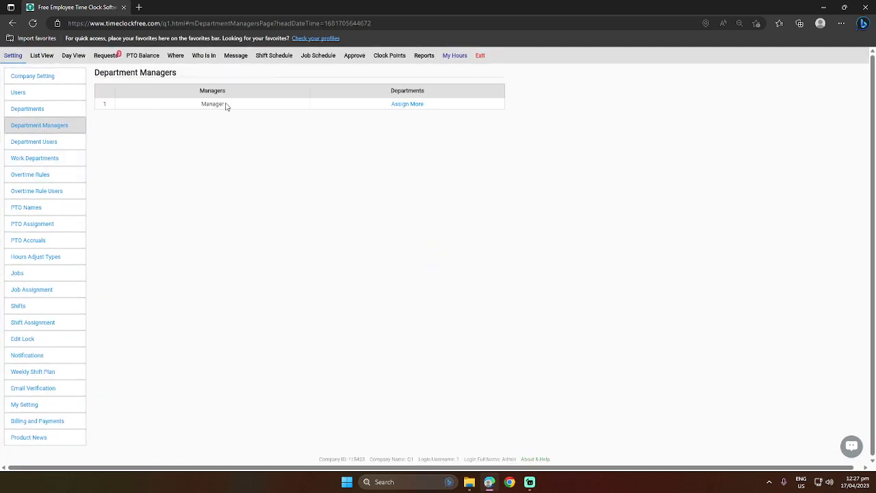
{"action": "left_click", "coordinate": [417, 106]}
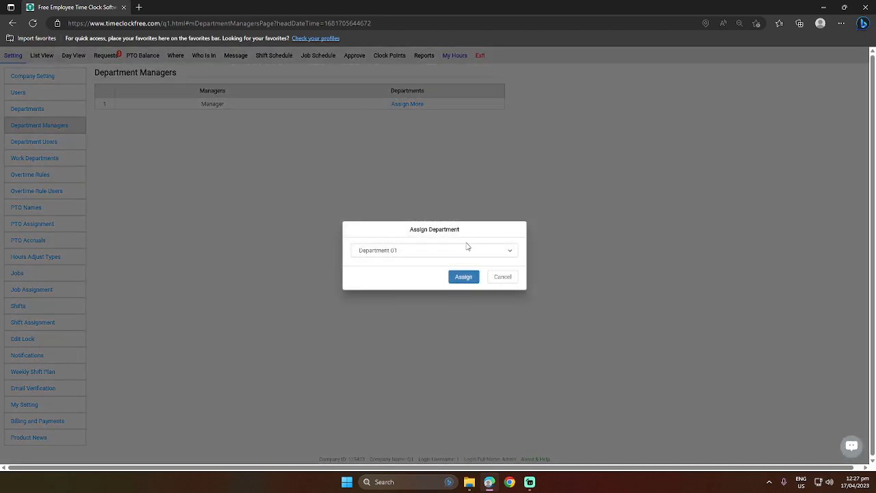
{"action": "left_click", "coordinate": [455, 279]}
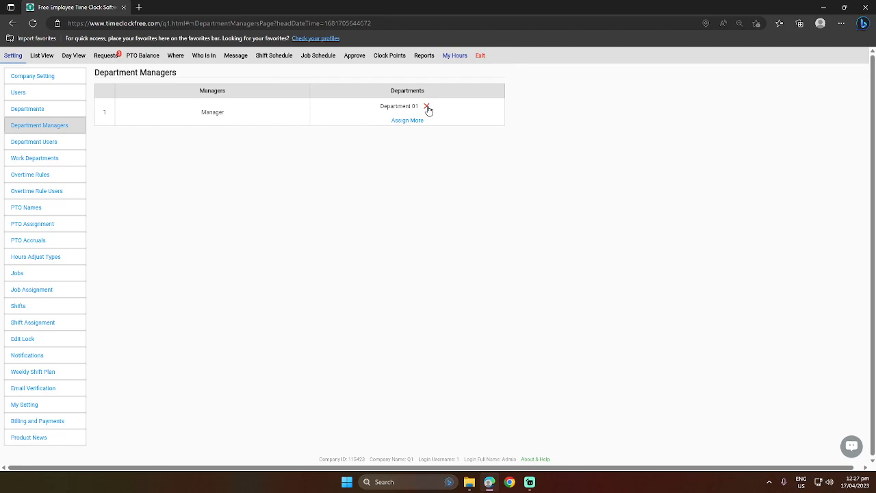
Assign all users to Department 01 in the Department Users settings.
{"action": "left_click", "coordinate": [68, 148]}
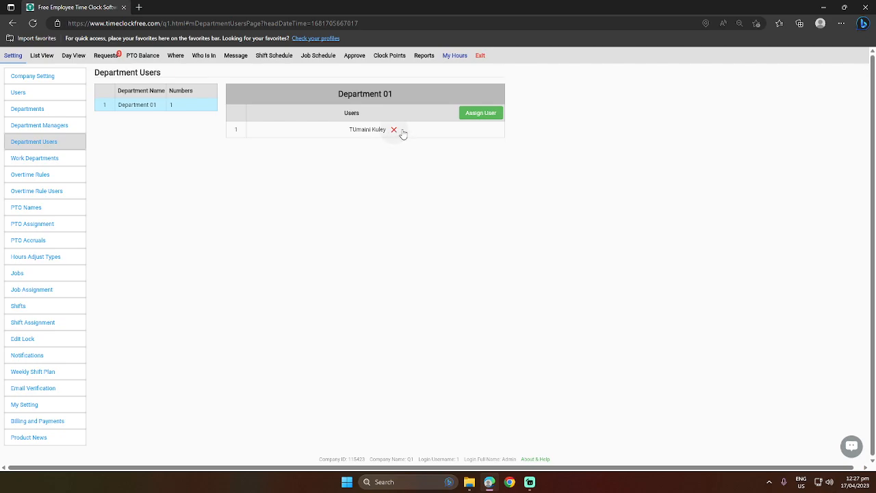
{"action": "left_click", "coordinate": [496, 115]}
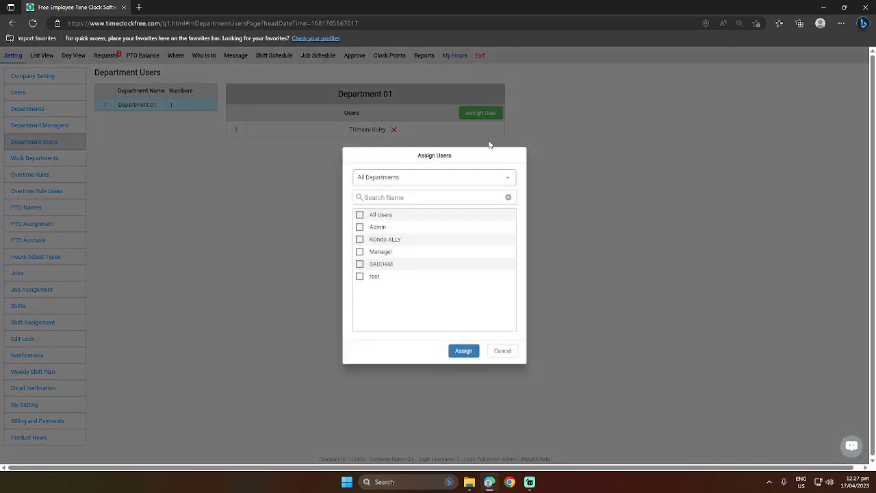
{"action": "left_click", "coordinate": [359, 215]}
{"action": "left_click", "coordinate": [464, 352]}
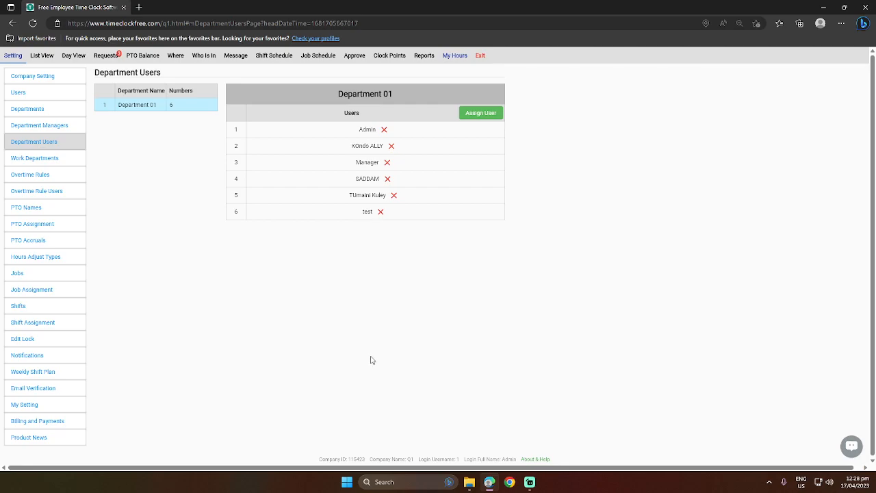
Examine which departments can be assigned to several employees in the Work Departments settings, without assigning any.
{"action": "left_click", "coordinate": [52, 162]}
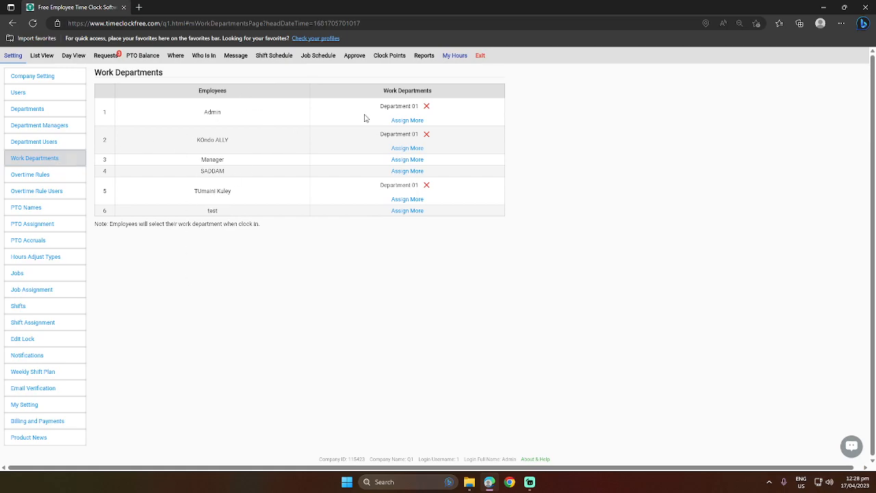
{"action": "left_click", "coordinate": [410, 122]}
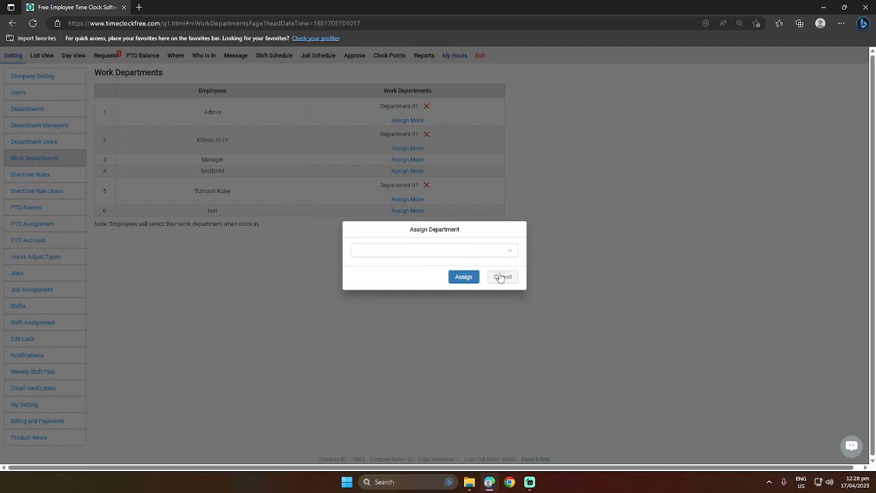
{"action": "left_click", "coordinate": [500, 277]}
{"action": "left_click", "coordinate": [412, 147]}
{"action": "left_click", "coordinate": [503, 277]}
{"action": "left_click", "coordinate": [407, 171]}
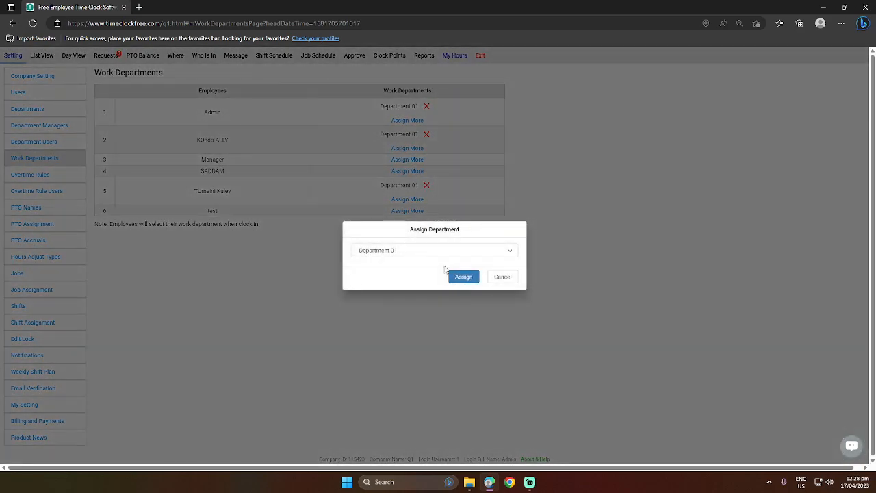
{"action": "left_click", "coordinate": [503, 277]}
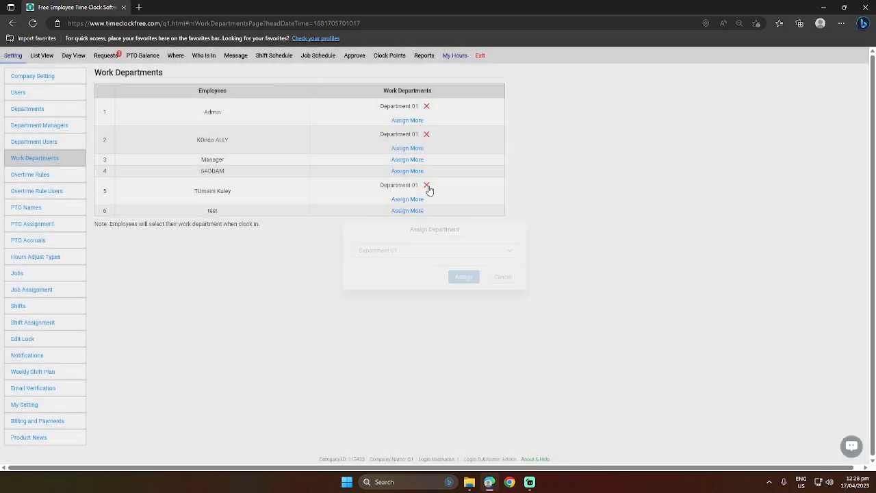
{"action": "left_click", "coordinate": [411, 171]}
{"action": "left_click", "coordinate": [503, 277]}
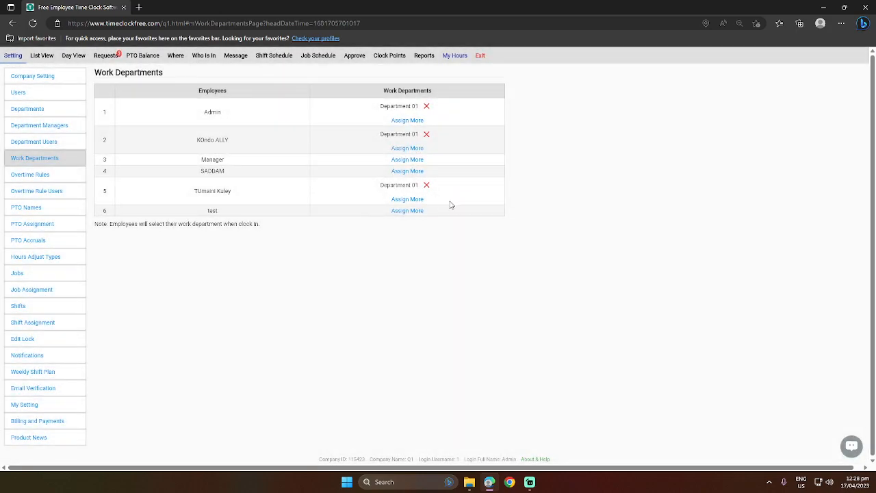
Remove Department 01 from the work departments of the employee in row 5.
{"action": "left_click", "coordinate": [427, 186]}
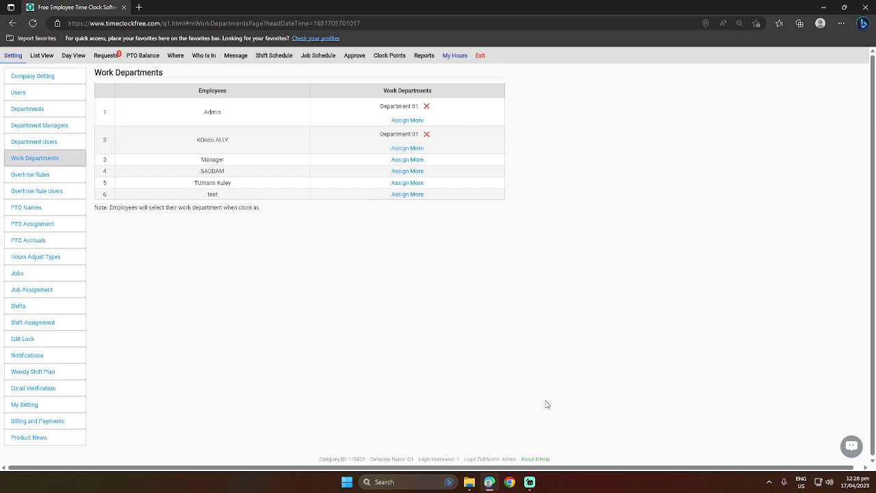
Start a new overtime rule in the Overtime Rules settings with Overtime set to Weekly.
{"action": "left_click", "coordinate": [54, 175]}
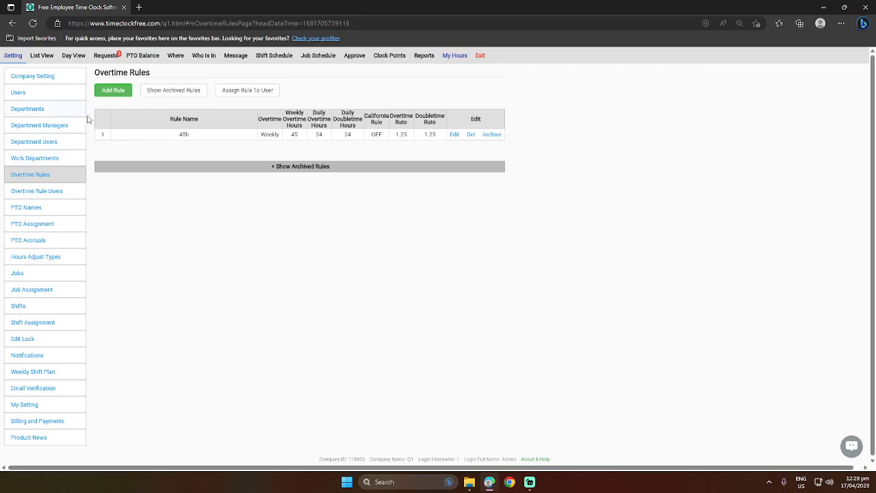
{"action": "left_click", "coordinate": [127, 91]}
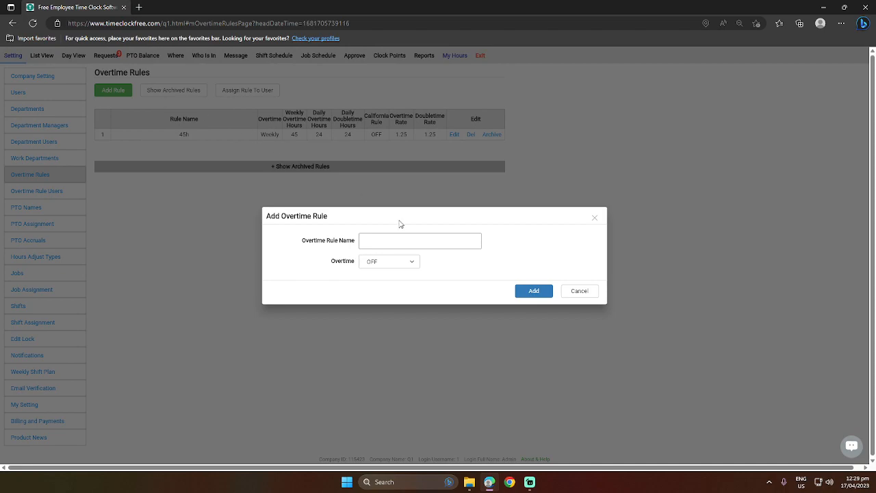
{"action": "left_click", "coordinate": [397, 264]}
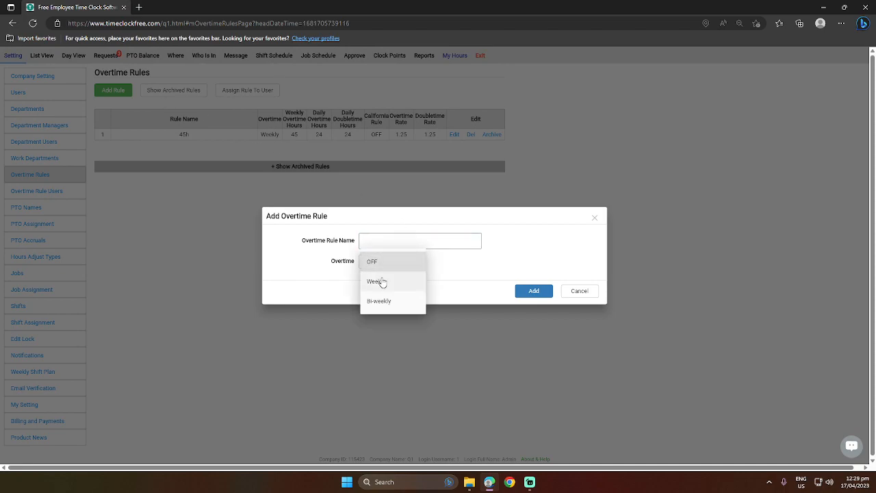
{"action": "left_click", "coordinate": [382, 282]}
{"action": "left_click", "coordinate": [389, 214]}
{"action": "left_click", "coordinate": [388, 233]}
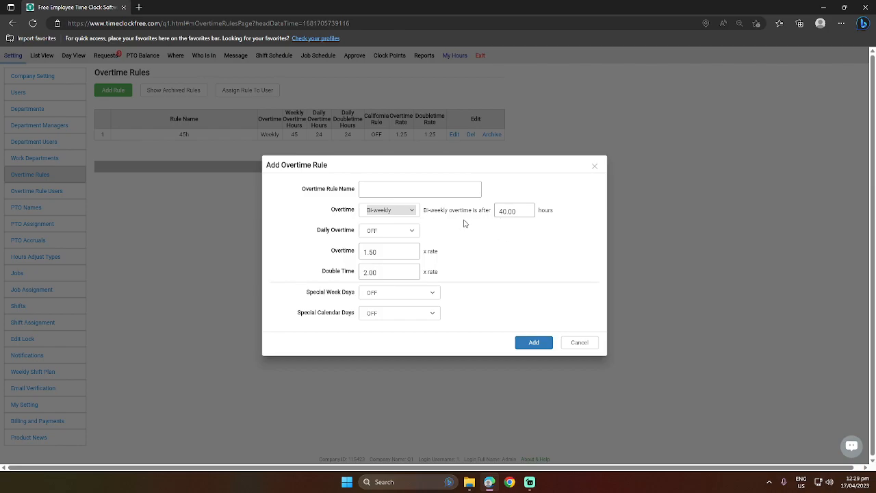
{"action": "left_click", "coordinate": [384, 213]}
{"action": "left_click", "coordinate": [384, 192]}
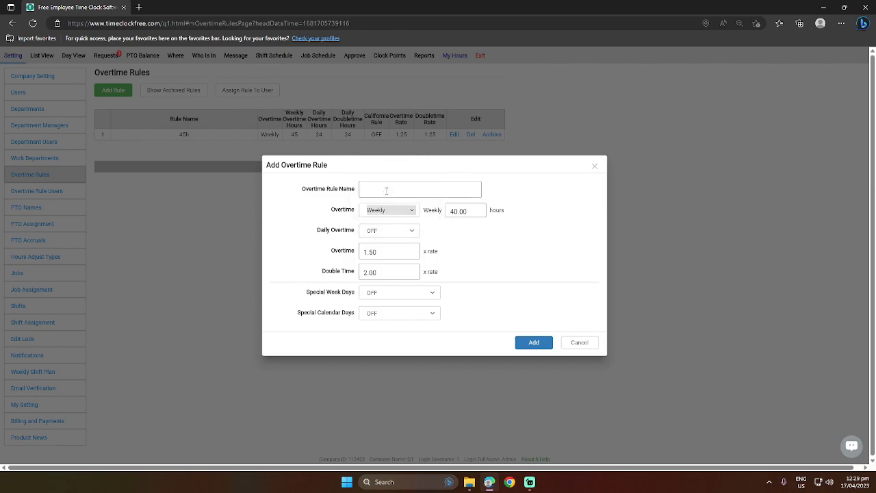
Set the weekly overtime threshold to 20 hours and turn on Daily Overtime for the new rule.
{"action": "left_click", "coordinate": [454, 212]}
{"action": "key", "text": "BackSpace"}
{"action": "type", "text": "2"}
{"action": "left_click", "coordinate": [402, 233]}
{"action": "left_click", "coordinate": [391, 212]}
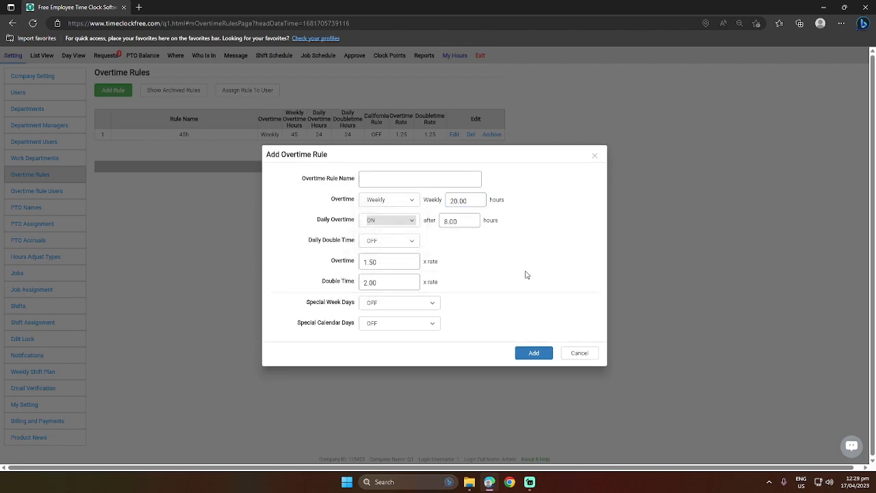
{"action": "left_click", "coordinate": [448, 221]}
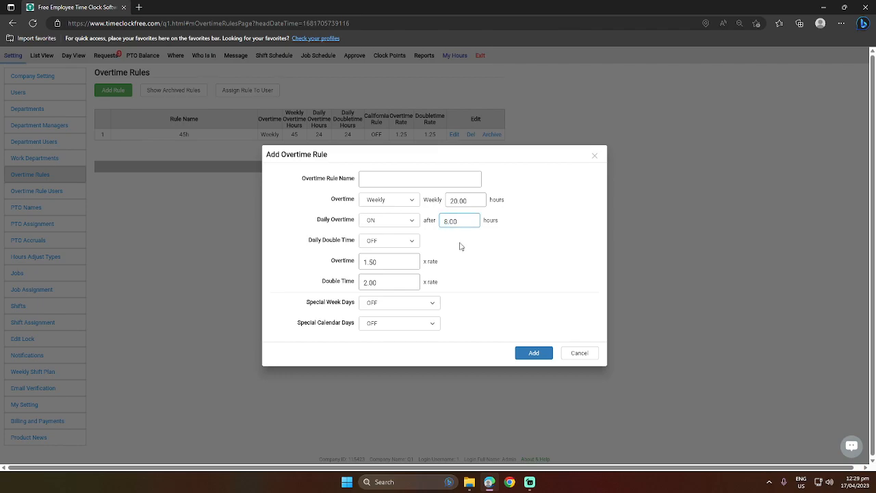
Turn on Daily Double Time and choose OFF for the 7th Day California Rule.
{"action": "left_click", "coordinate": [400, 242]}
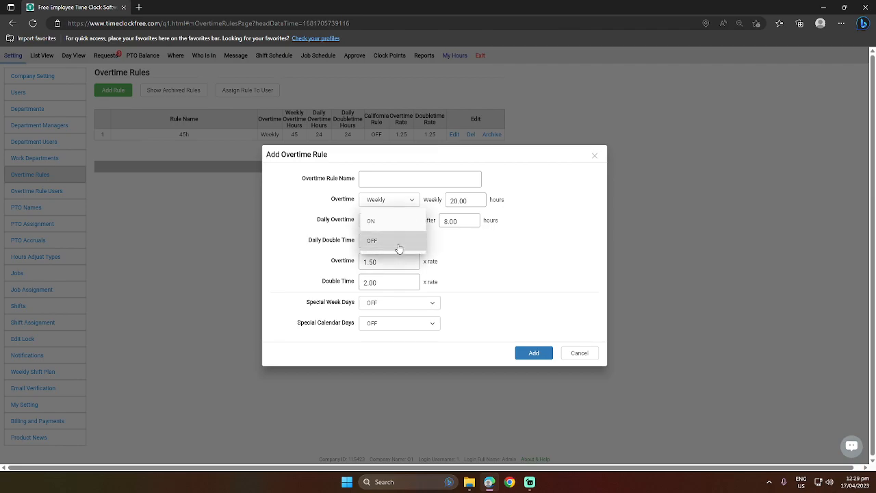
{"action": "left_click", "coordinate": [393, 221]}
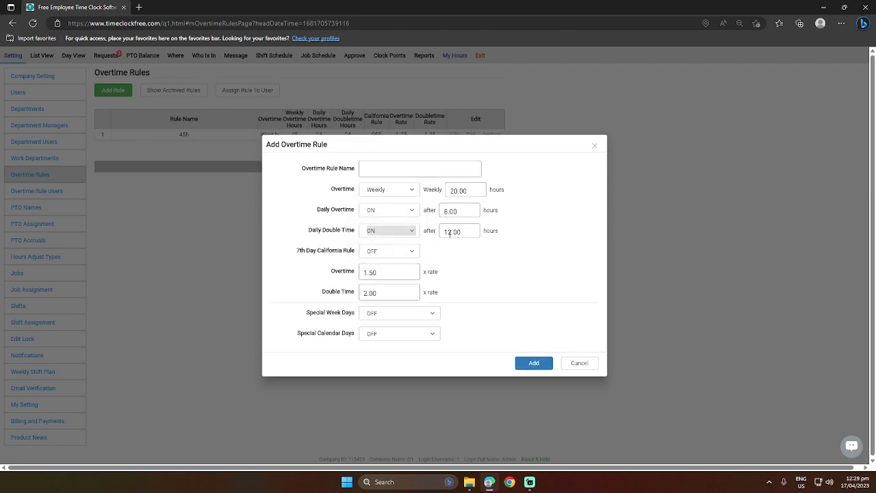
{"action": "left_click", "coordinate": [449, 232]}
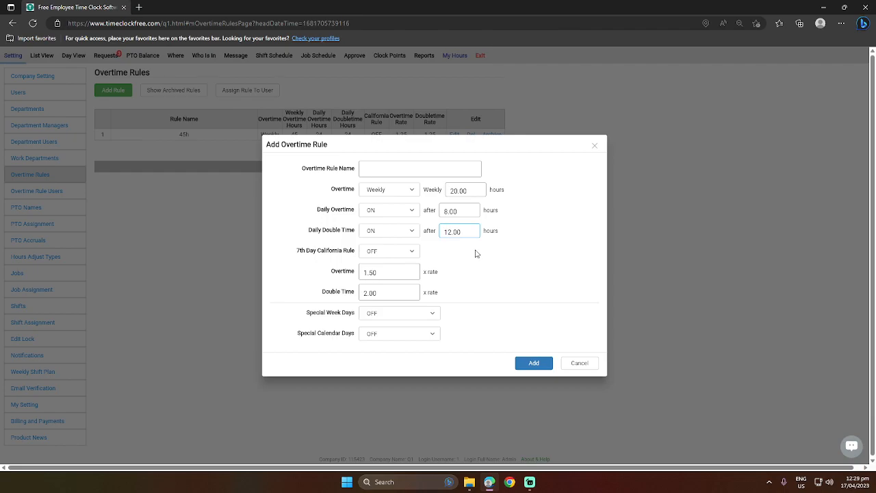
{"action": "left_click", "coordinate": [391, 255]}
{"action": "left_click", "coordinate": [391, 252]}
{"action": "left_click", "coordinate": [401, 253]}
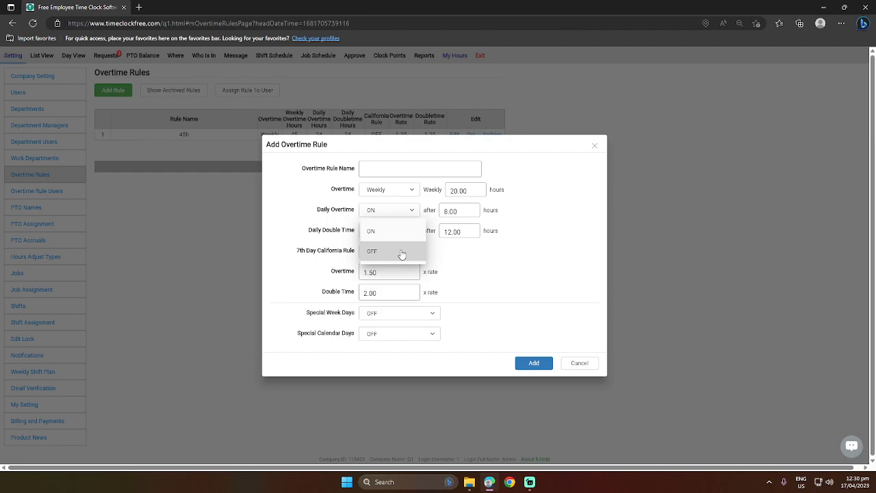
{"action": "left_click", "coordinate": [401, 254]}
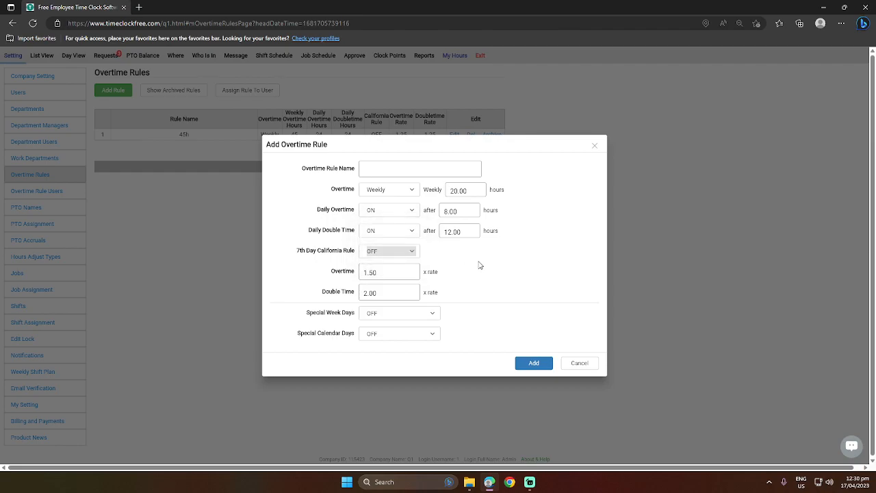
{"action": "left_click", "coordinate": [386, 272]}
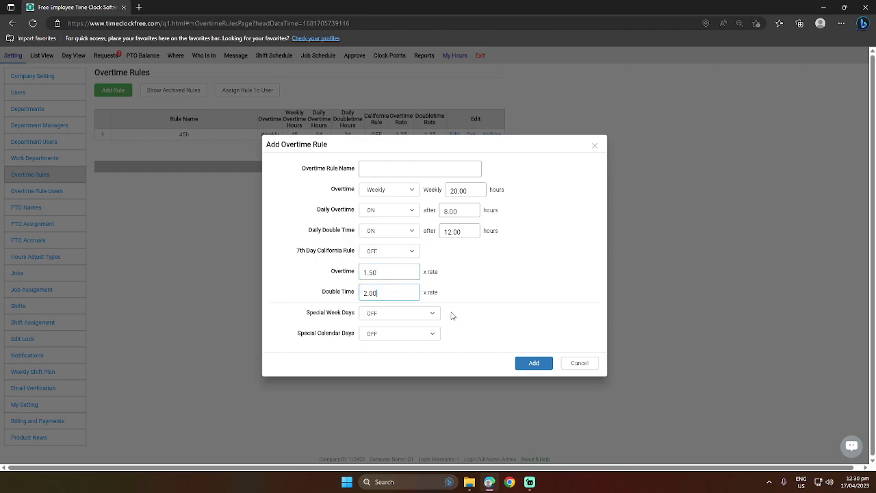
Try the whole-day options for Special Week Days and settle on Overtime + Double Time.
{"action": "left_click", "coordinate": [421, 313]}
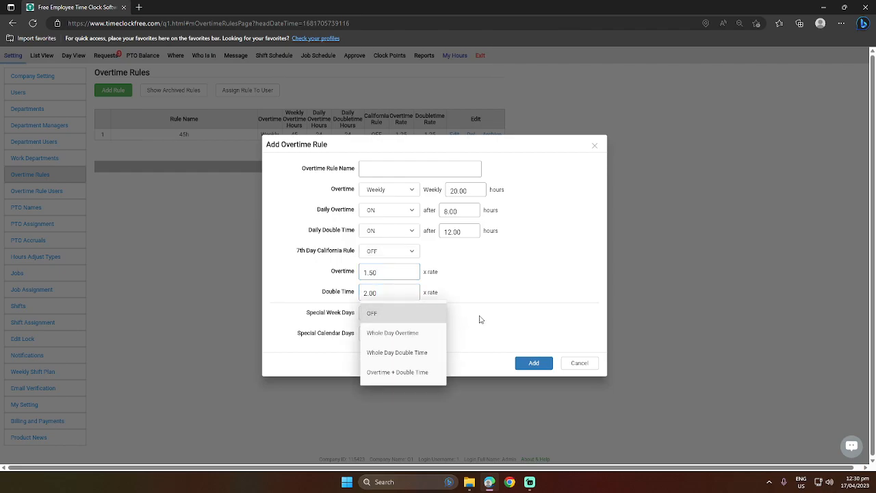
{"action": "left_click", "coordinate": [480, 318]}
{"action": "left_click", "coordinate": [426, 321]}
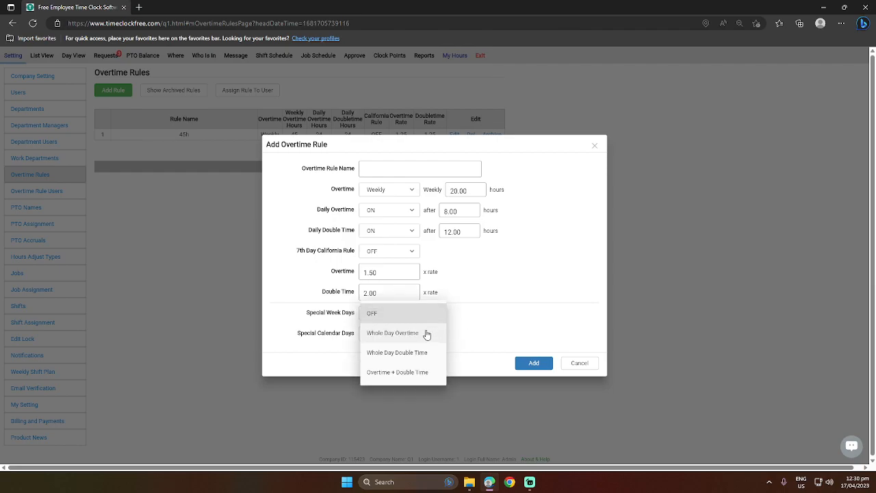
{"action": "left_click", "coordinate": [419, 335]}
{"action": "left_click", "coordinate": [407, 309]}
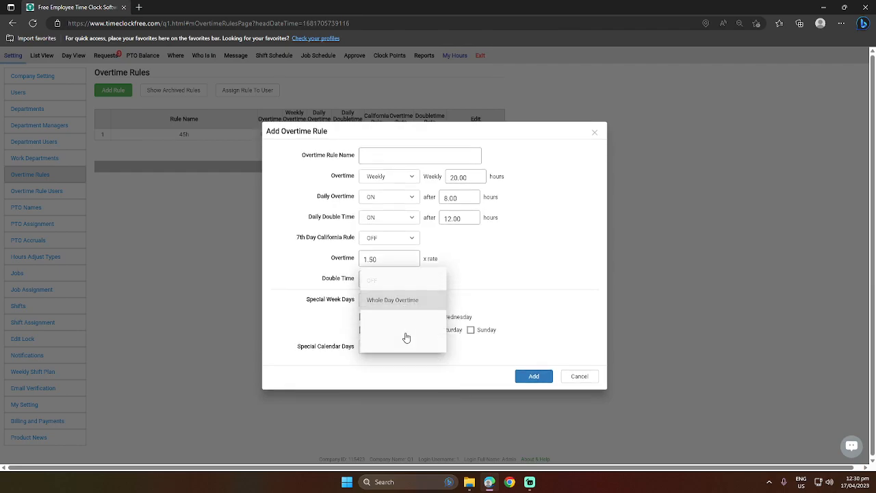
{"action": "left_click", "coordinate": [404, 318]}
{"action": "left_click", "coordinate": [410, 304]}
{"action": "left_click", "coordinate": [401, 320]}
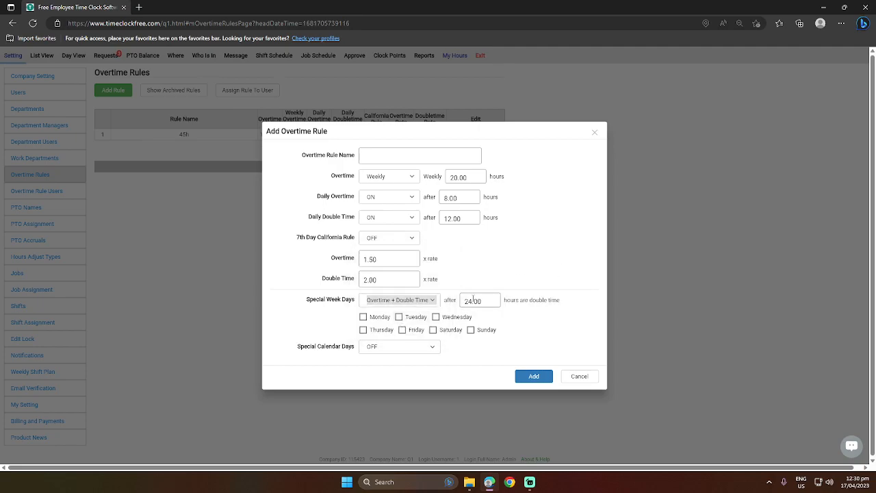
Set Special Calendar Days to As Overtime and add April 17, 2023 as a special date.
{"action": "left_click", "coordinate": [417, 350]}
{"action": "left_click", "coordinate": [413, 367]}
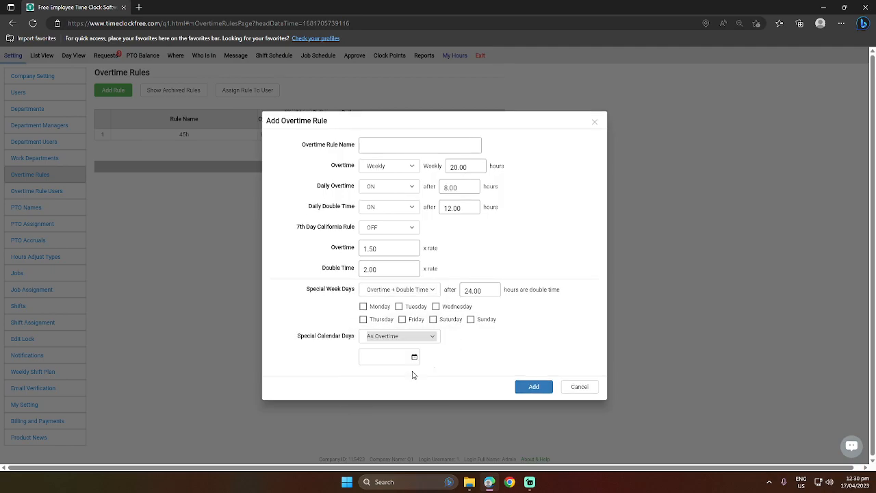
{"action": "left_click", "coordinate": [416, 357]}
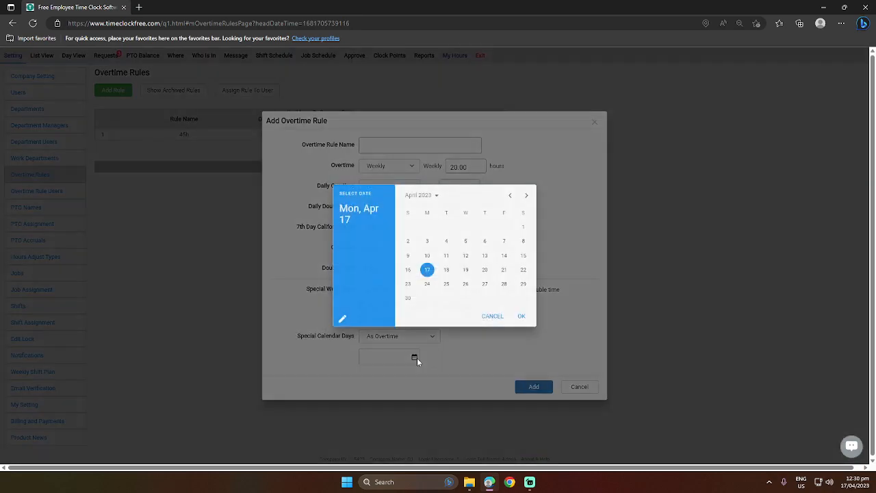
{"action": "left_click", "coordinate": [521, 316]}
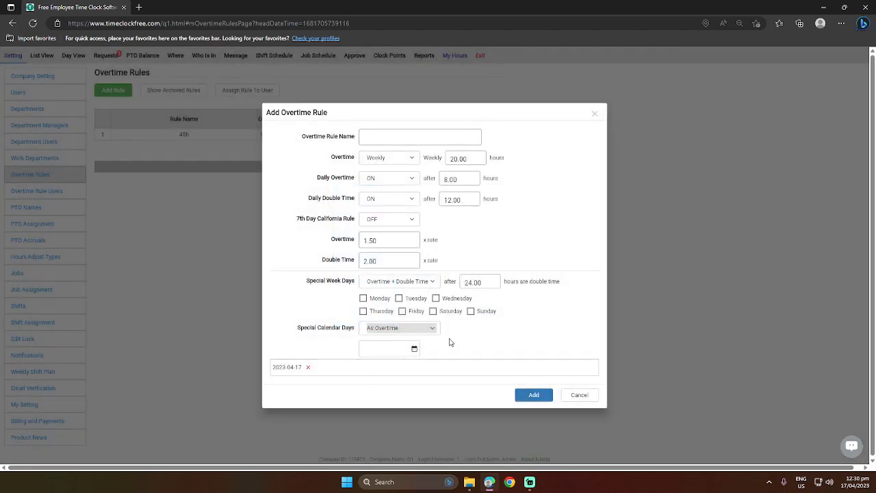
Add April 18, 2023 to the rule's special calendar dates.
{"action": "left_click", "coordinate": [414, 349]}
{"action": "left_click", "coordinate": [446, 269]}
{"action": "left_click", "coordinate": [522, 315]}
{"action": "left_click", "coordinate": [414, 349]}
{"action": "left_click", "coordinate": [446, 270]}
{"action": "left_click", "coordinate": [522, 315]}
Name the overtime rule "test" and add it, and expand the list of archived rules.
{"action": "left_click", "coordinate": [429, 131]}
{"action": "type", "text": "test"}
{"action": "left_click", "coordinate": [537, 397]}
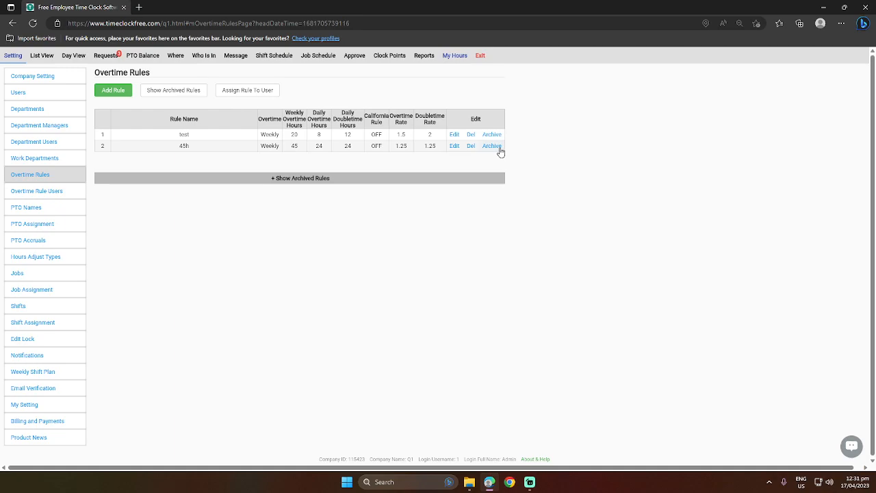
{"action": "left_click", "coordinate": [337, 178]}
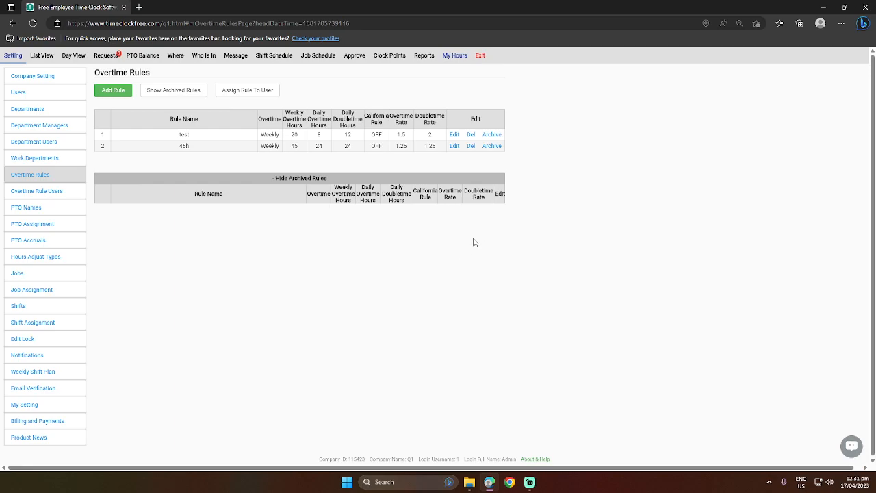
In the Overtime Rule Users settings, assign Admin and the second listed user to the test rule.
{"action": "left_click", "coordinate": [54, 191]}
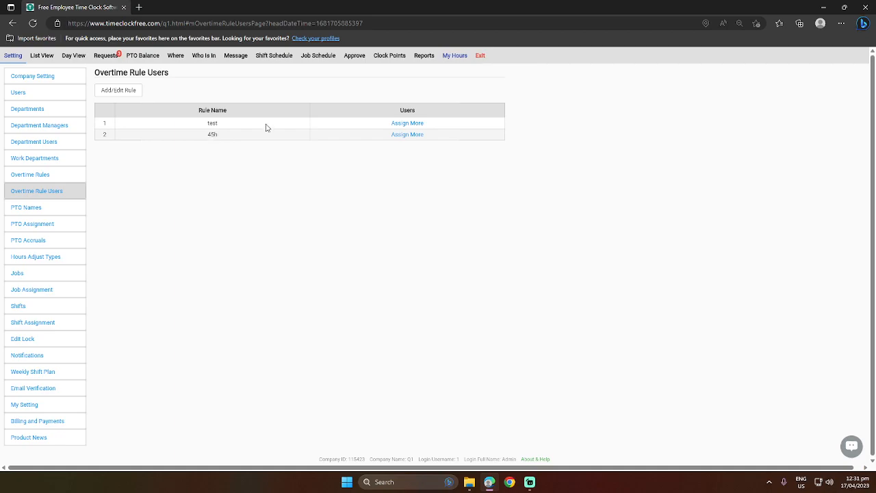
{"action": "left_click", "coordinate": [408, 123]}
{"action": "left_click", "coordinate": [501, 221]}
{"action": "left_click", "coordinate": [503, 234]}
{"action": "left_click", "coordinate": [515, 344]}
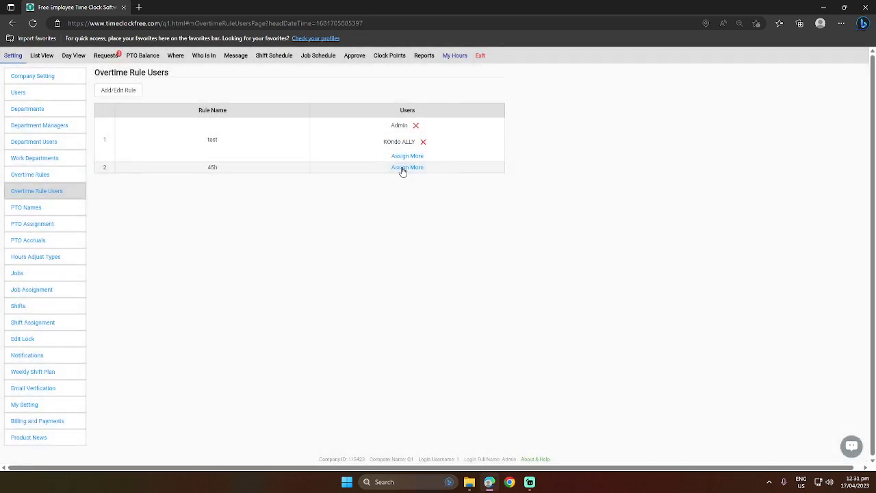
Assign Manager and the fourth listed user to the 45h rule, and move the second listed user to it from test.
{"action": "left_click", "coordinate": [404, 168]}
{"action": "left_click", "coordinate": [499, 245]}
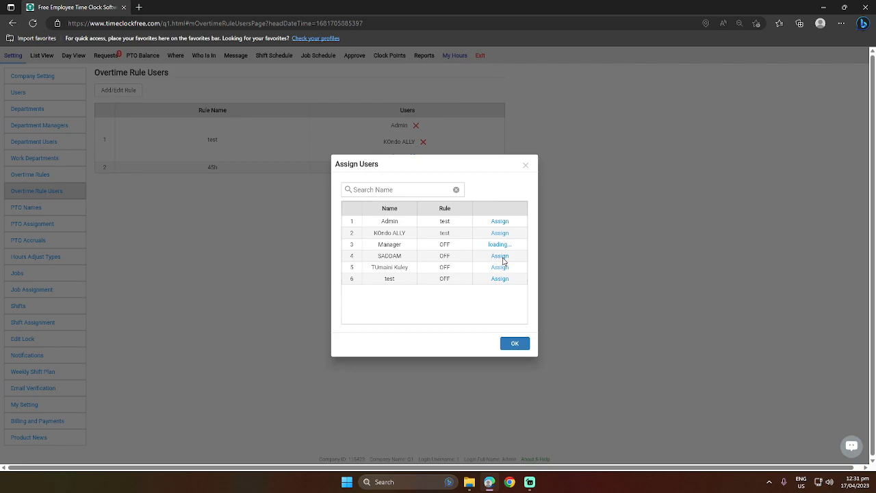
{"action": "left_click", "coordinate": [502, 257]}
{"action": "left_click", "coordinate": [500, 233]}
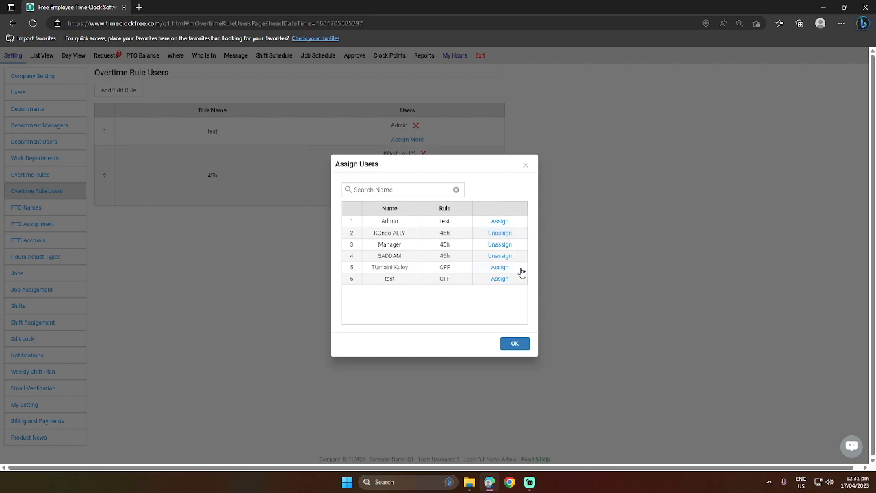
{"action": "left_click", "coordinate": [514, 343]}
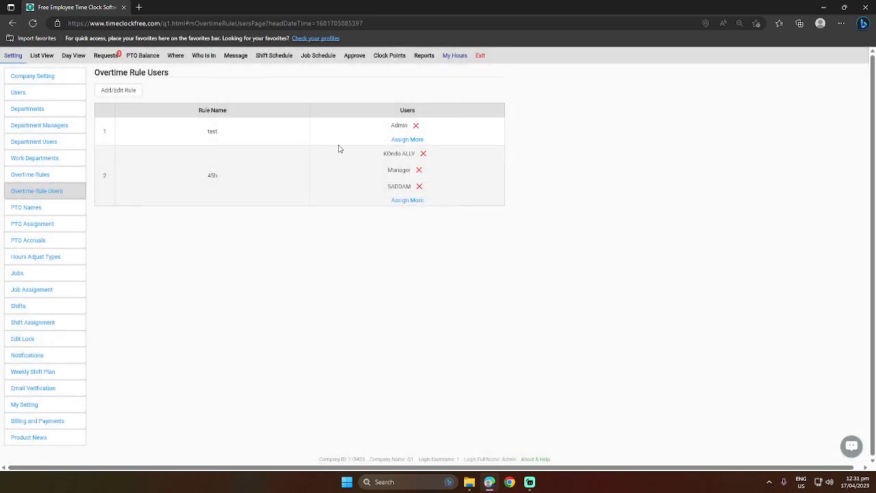
Remove the first listed user from the 45h rule and Admin from the test rule.
{"action": "left_click", "coordinate": [423, 153]}
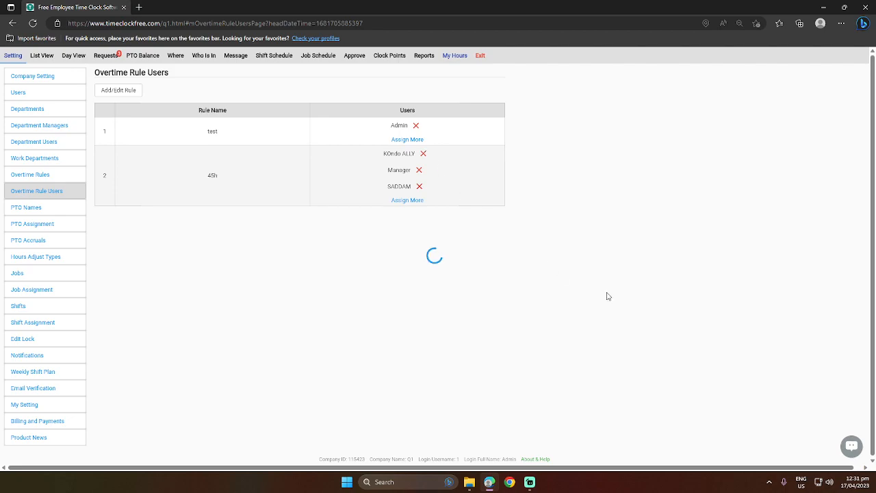
{"action": "left_click", "coordinate": [415, 126]}
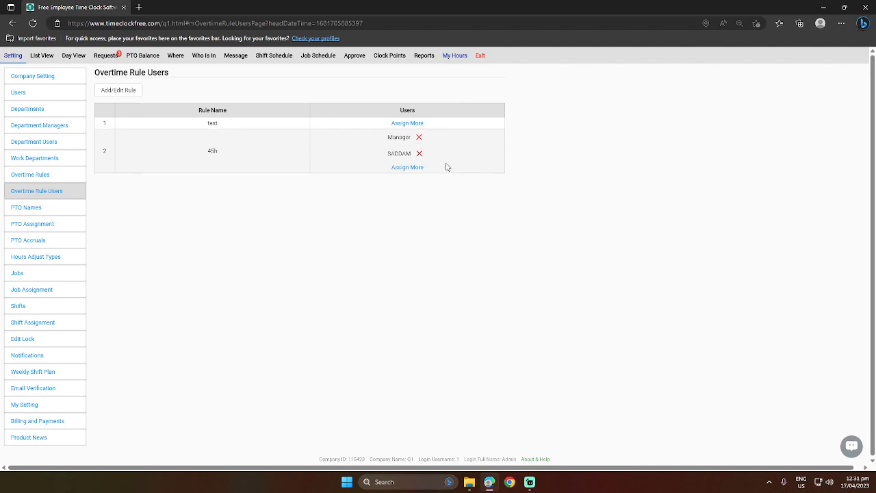